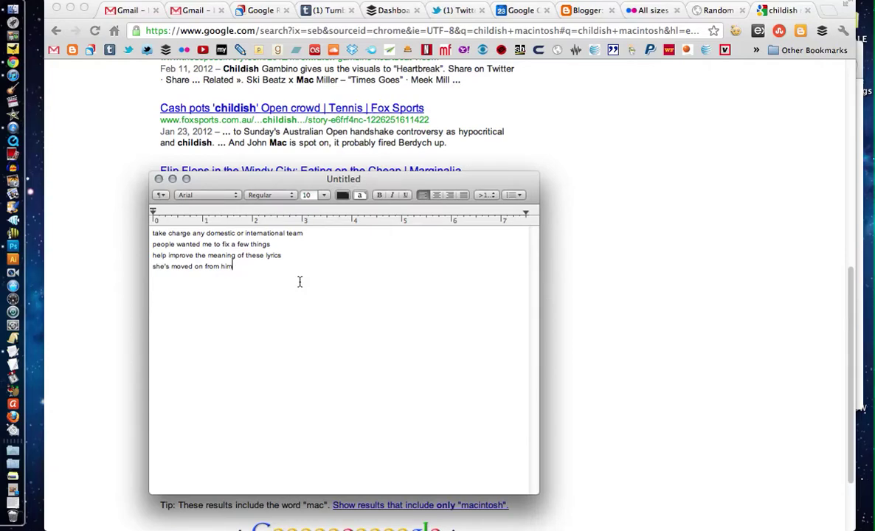
# - Switch the "childish macintosh" web search to image results and download the full-size 3840 × 1200 My Childish Mac wallpaper
pyautogui.click(92, 314)
pyautogui.scroll(6, 786, 264)
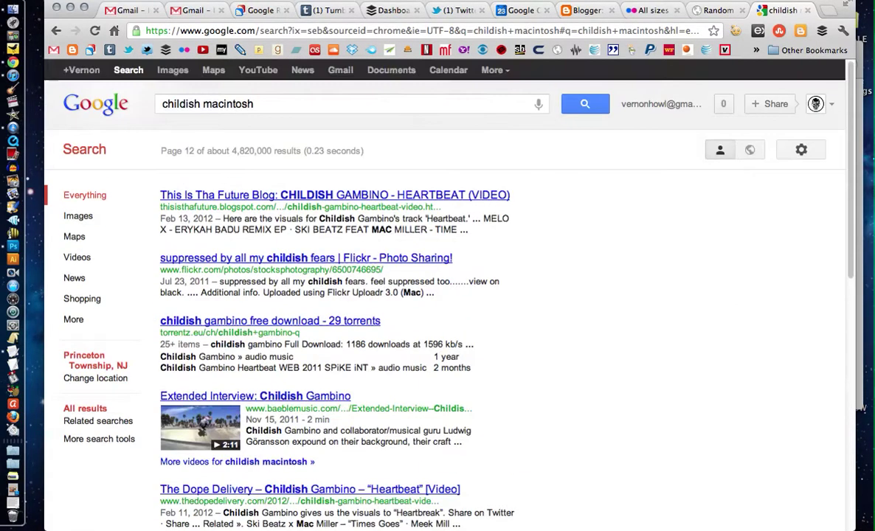
pyautogui.click(174, 71)
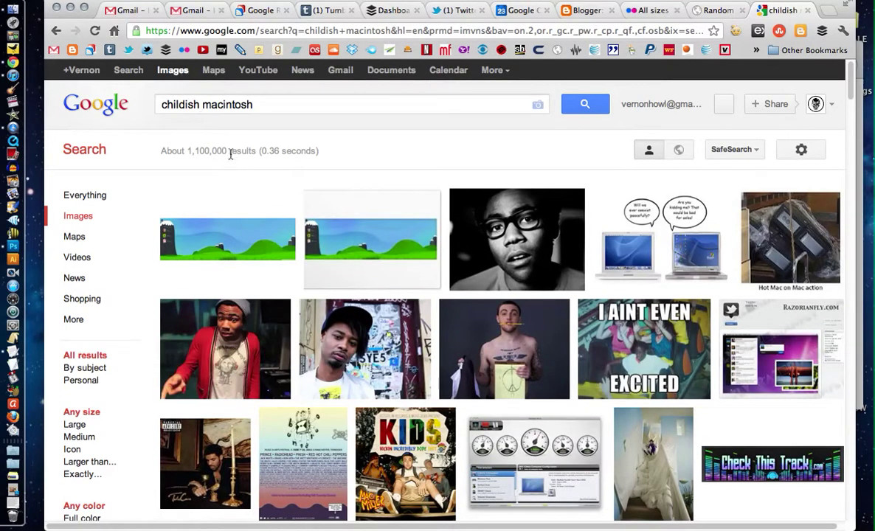
pyautogui.moveTo(240, 263)
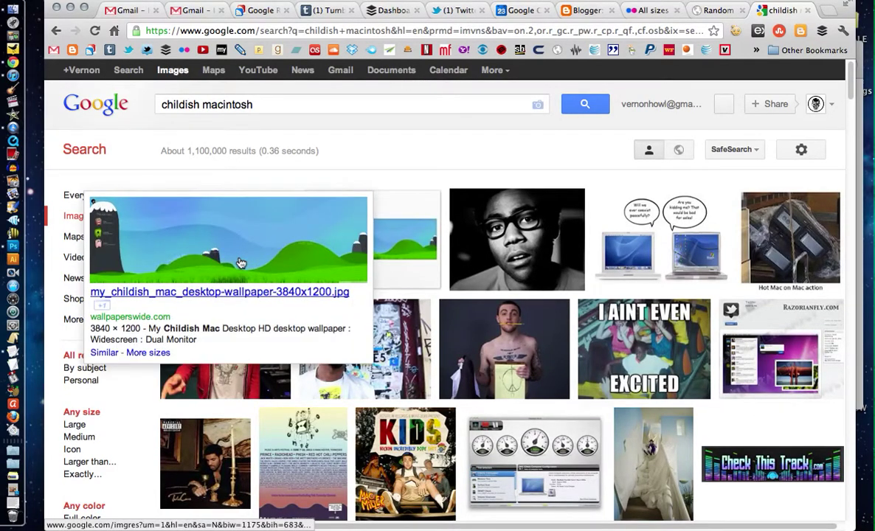
pyautogui.click(241, 263)
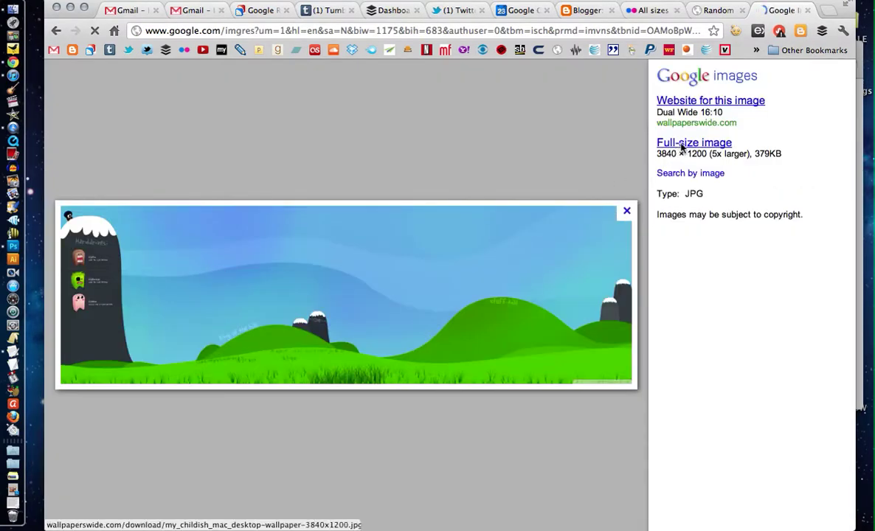
pyautogui.keyDown('alt'); pyautogui.click(694, 142); pyautogui.keyUp('alt')
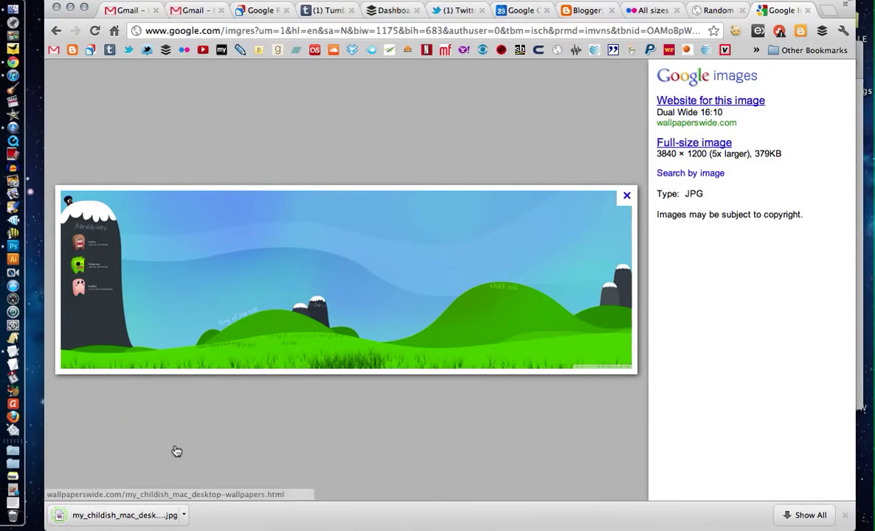
# - Open my_childish_mac_desktop-wallpaper-3840x1200.jpg from the Downloads folder in Photoshop
pyautogui.click(13, 9)
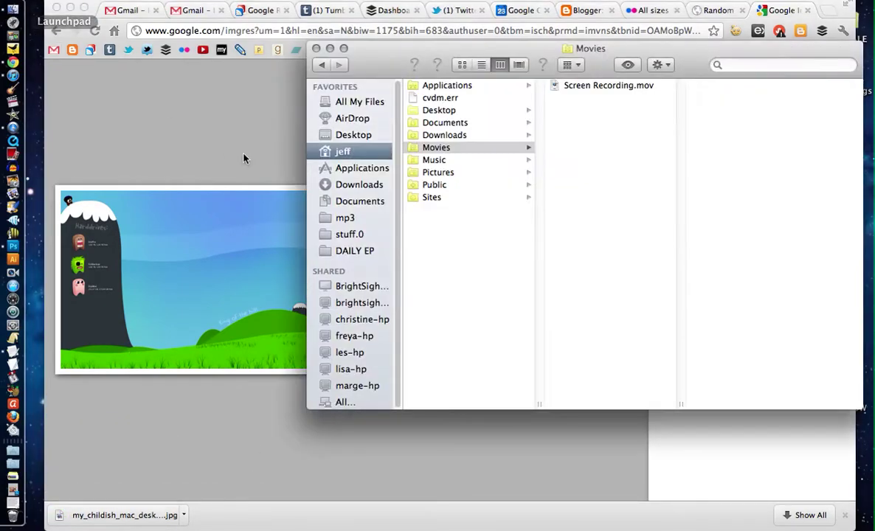
pyautogui.click(325, 183)
pyautogui.moveTo(469, 135); pyautogui.dragTo(10, 247)
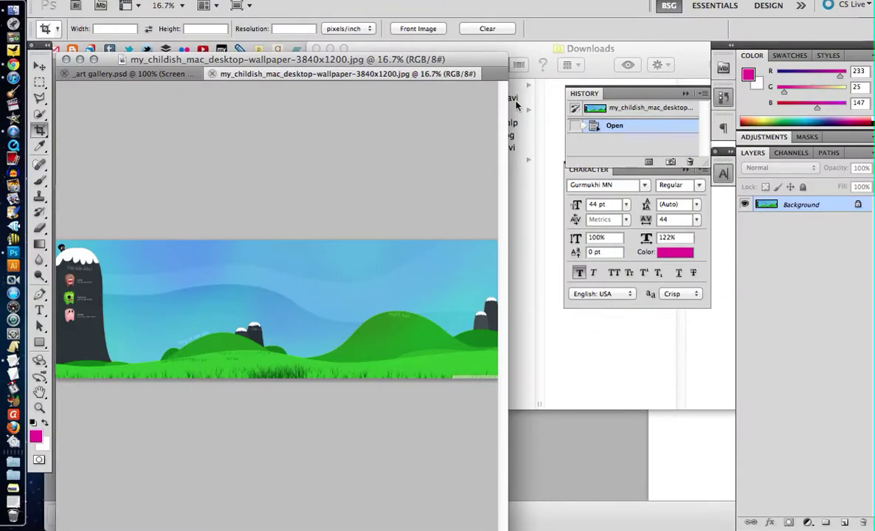
pyautogui.moveTo(471, 64); pyautogui.dragTo(487, 53)
pyautogui.moveTo(520, 486); pyautogui.dragTo(628, 523)
pyautogui.press('super+plus')
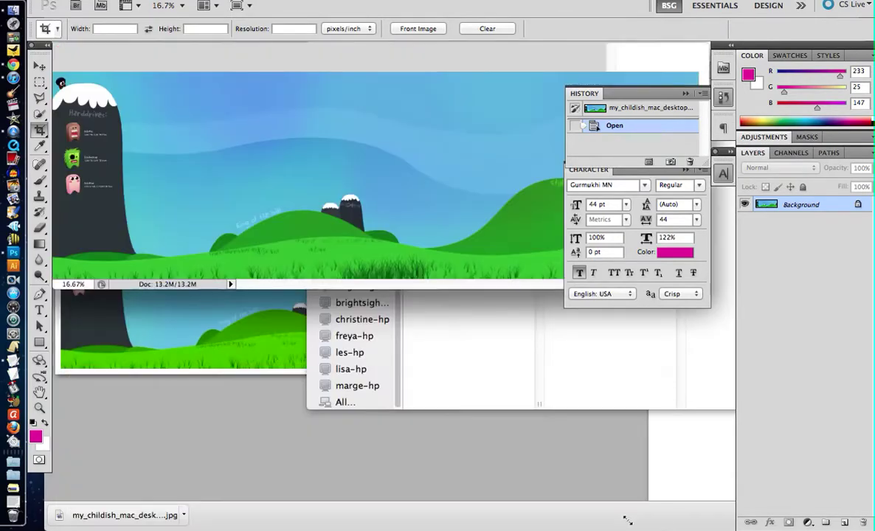
pyautogui.press('super+plus')
pyautogui.moveTo(402, 357); pyautogui.dragTo(341, 358)
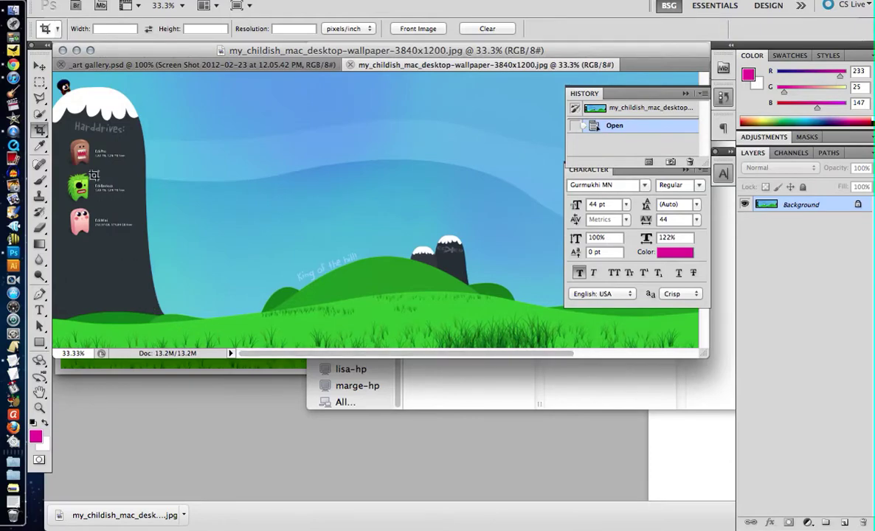
pyautogui.press('super+Tab')
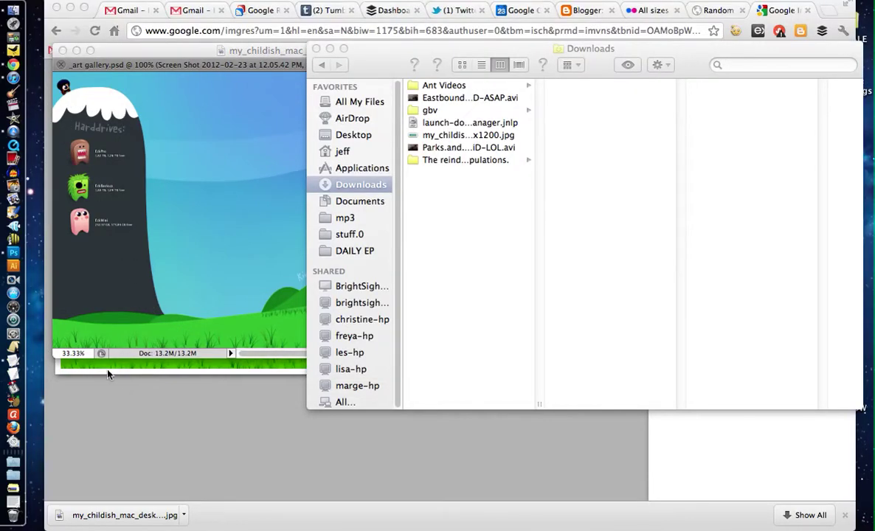
pyautogui.click(76, 245)
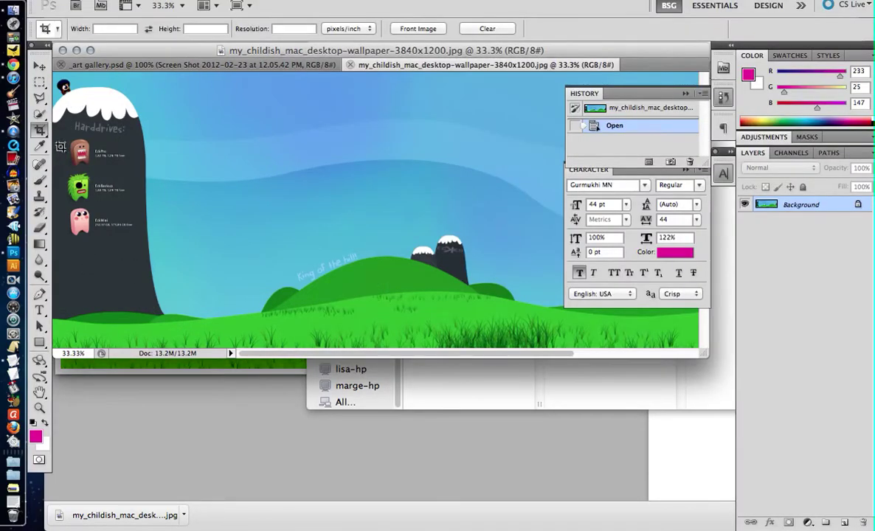
pyautogui.click(40, 83)
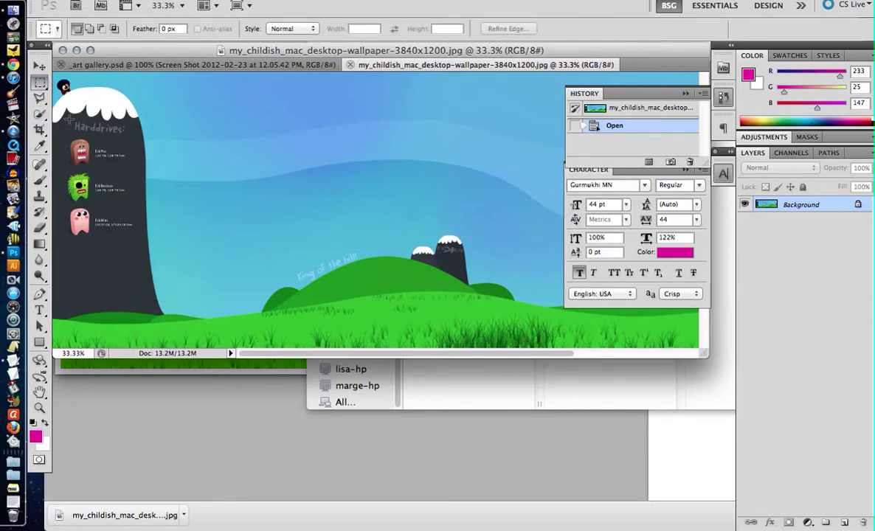
pyautogui.moveTo(71, 121); pyautogui.dragTo(112, 224)
pyautogui.click(130, 203)
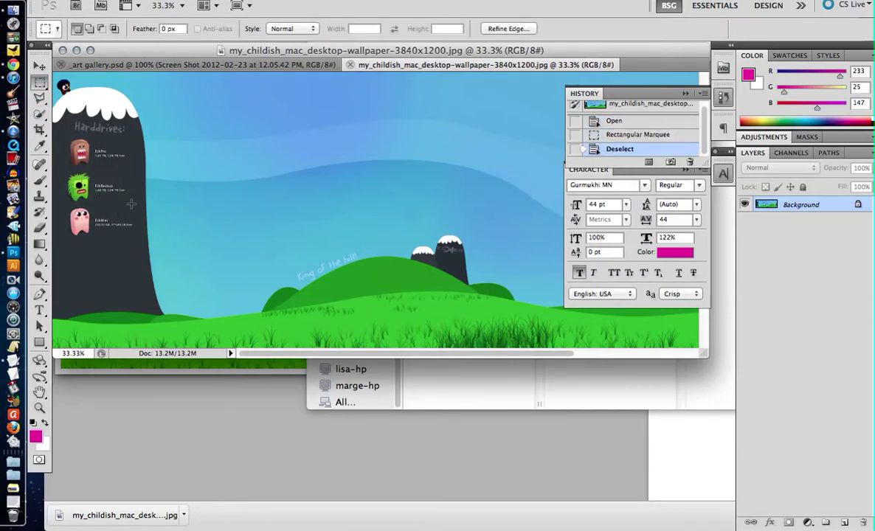
# - Outline the Harddrives lettering and three monsters with the Polygonal Lasso, and sample the rock's dark grey as the foreground color
pyautogui.press('l')
pyautogui.click(75, 117)
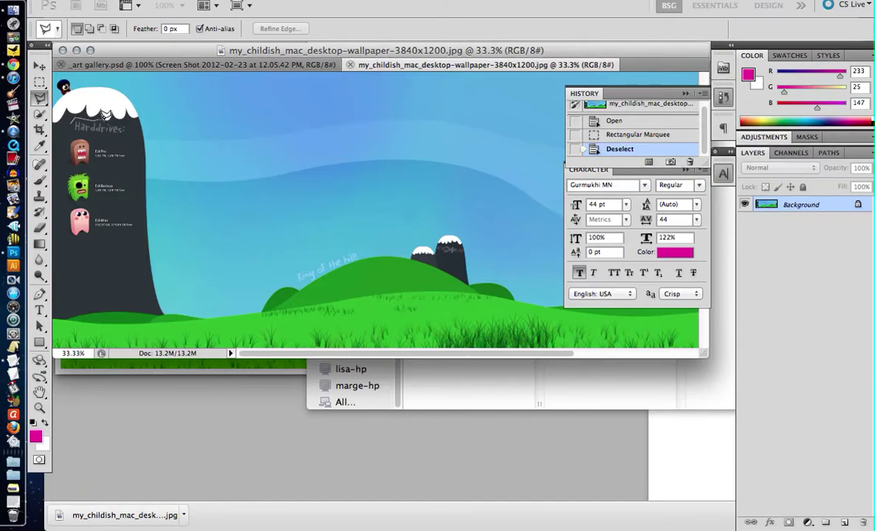
pyautogui.click(127, 125)
pyautogui.click(139, 235)
pyautogui.click(116, 284)
pyautogui.click(59, 249)
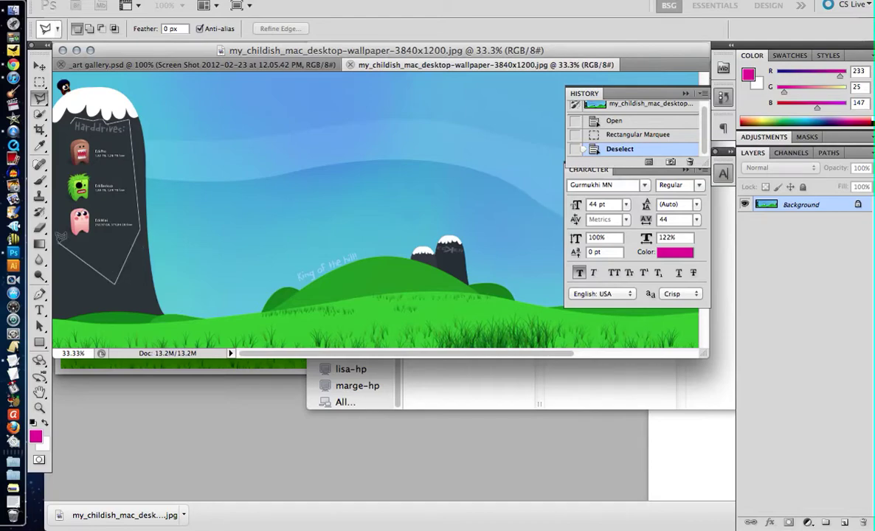
pyautogui.click(72, 117)
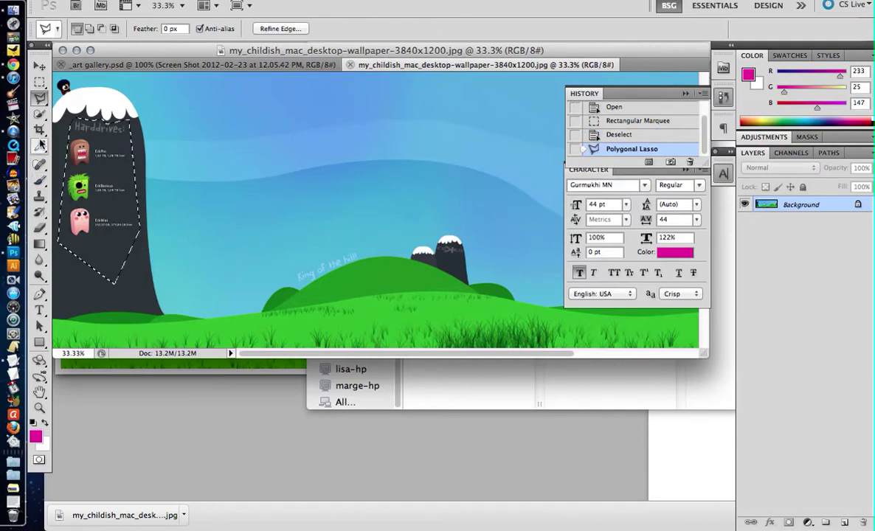
pyautogui.click(40, 146)
pyautogui.click(119, 133)
pyautogui.click(170, 0)
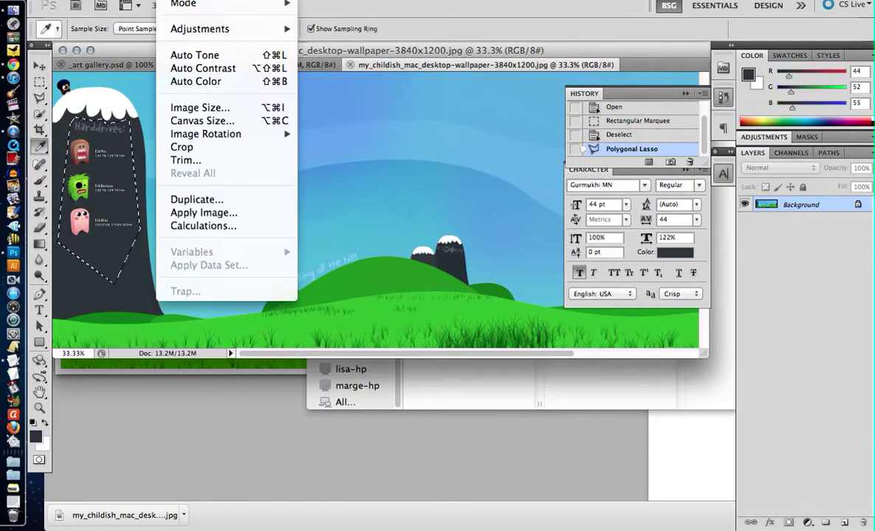
pyautogui.moveTo(140, 1)
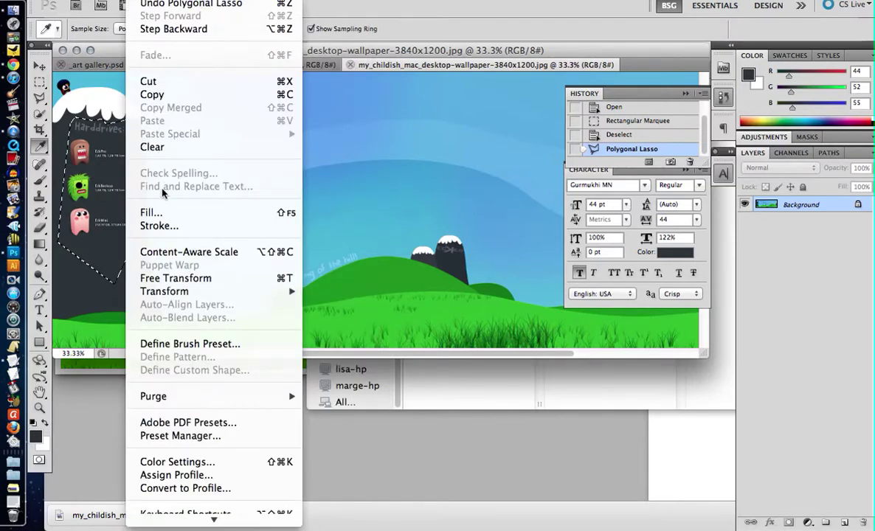
pyautogui.click(152, 213)
pyautogui.press('Return')
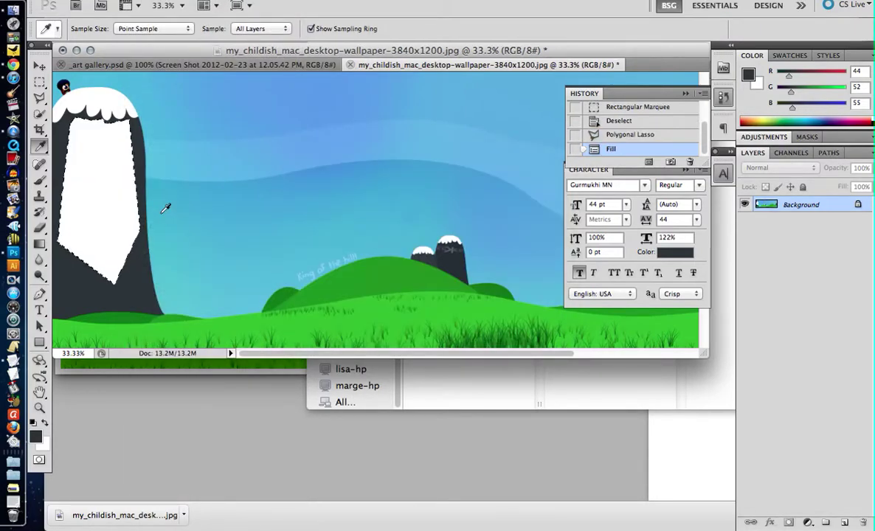
pyautogui.press('super+z')
# - Fill the selected rock area with the sampled dark grey foreground color and deselect it
pyautogui.click(177, 0)
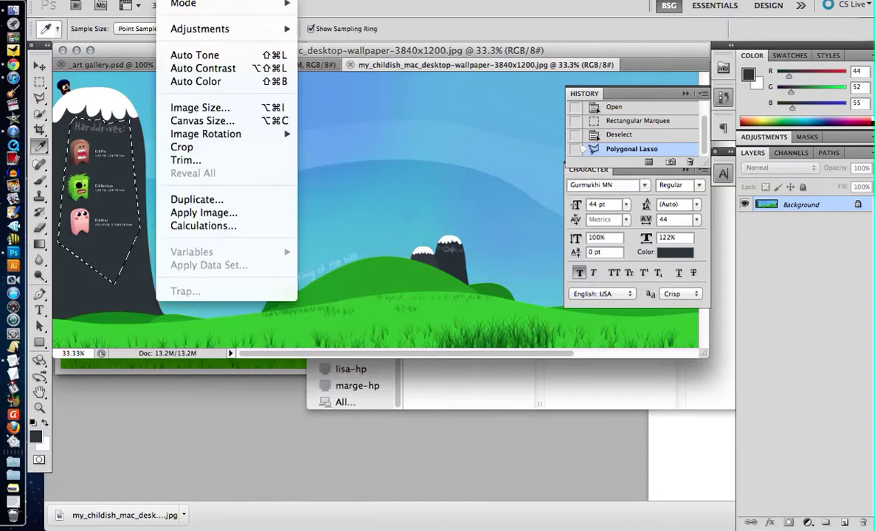
pyautogui.moveTo(144, 0)
pyautogui.click(147, 212)
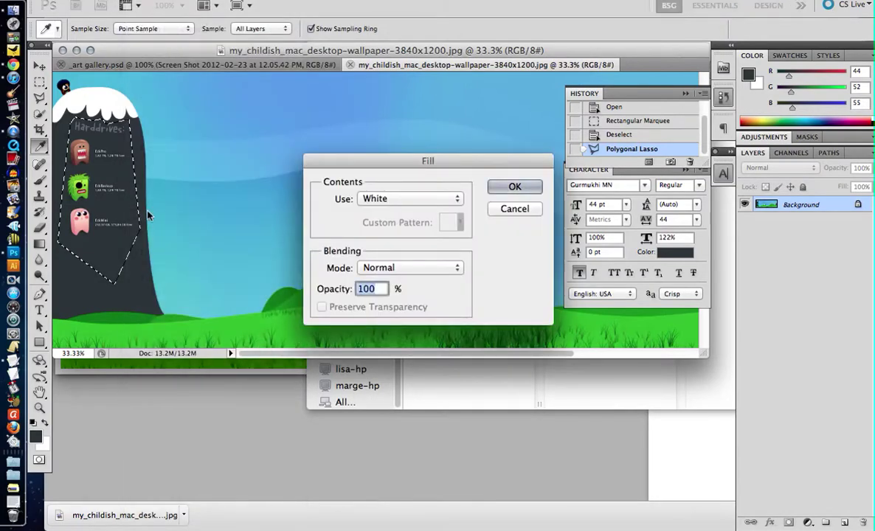
pyautogui.click(393, 199)
pyautogui.click(389, 88)
pyautogui.press('Return')
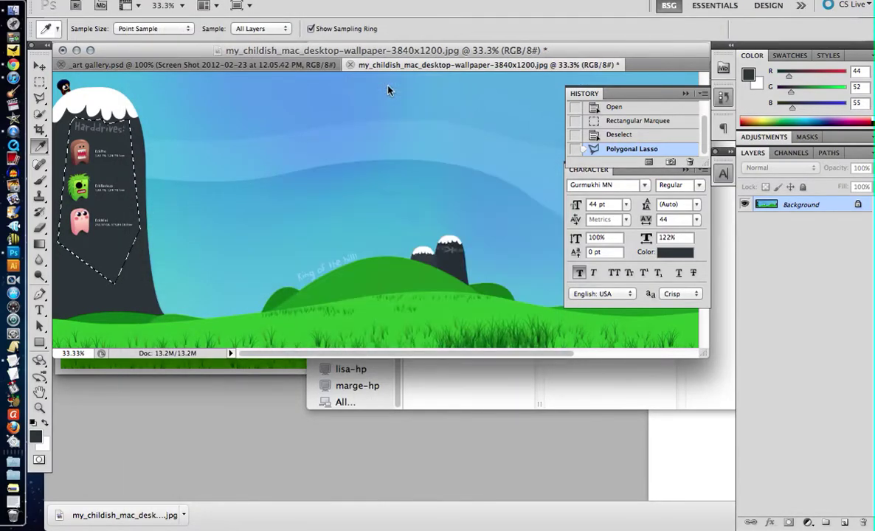
pyautogui.click(40, 82)
pyautogui.click(182, 175)
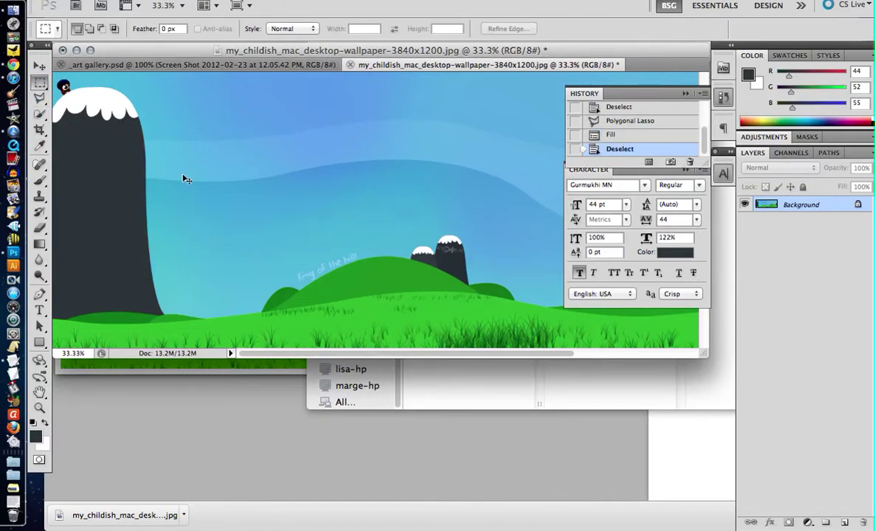
# - Crop the wallpaper at full height to the part with the tall rock and the first green hill
pyautogui.press('super+minus')
pyautogui.press('super+minus')
pyautogui.moveTo(498, 213); pyautogui.dragTo(599, 434)
pyautogui.click(40, 132)
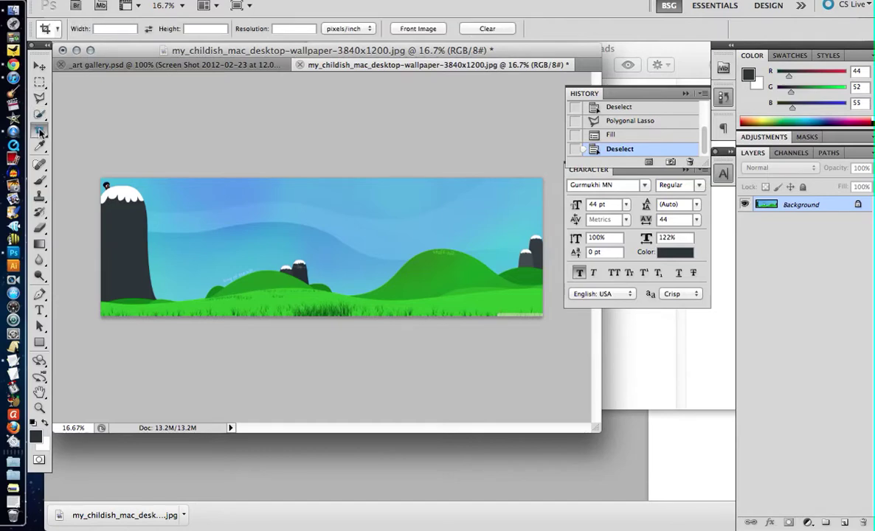
pyautogui.moveTo(514, 168); pyautogui.dragTo(75, 317)
pyautogui.moveTo(544, 245)
pyautogui.mouseDown()
pyautogui.moveTo(476, 262)
pyautogui.moveTo(279, 274)
pyautogui.moveTo(338, 279)
pyautogui.mouseUp()
pyautogui.press('Return')
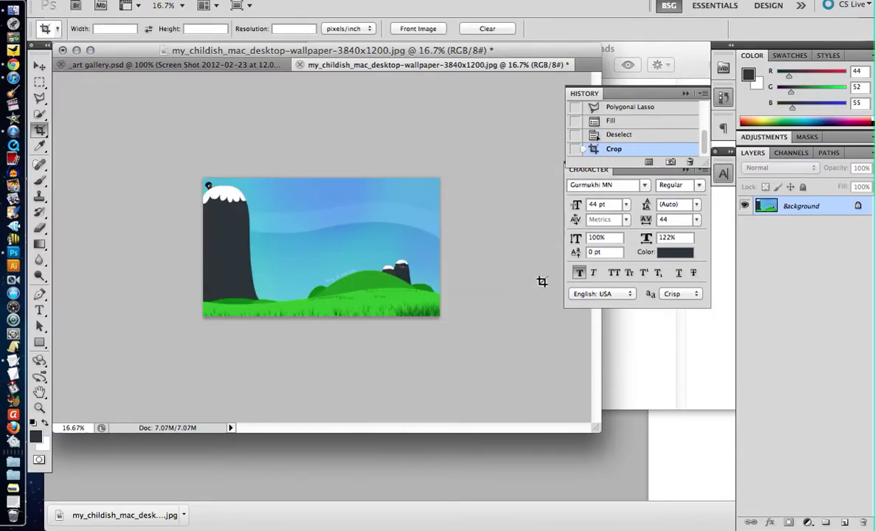
# - Return to the image results in the browser and open the full-size picture of the man holding a legal pad
pyautogui.click(685, 435)
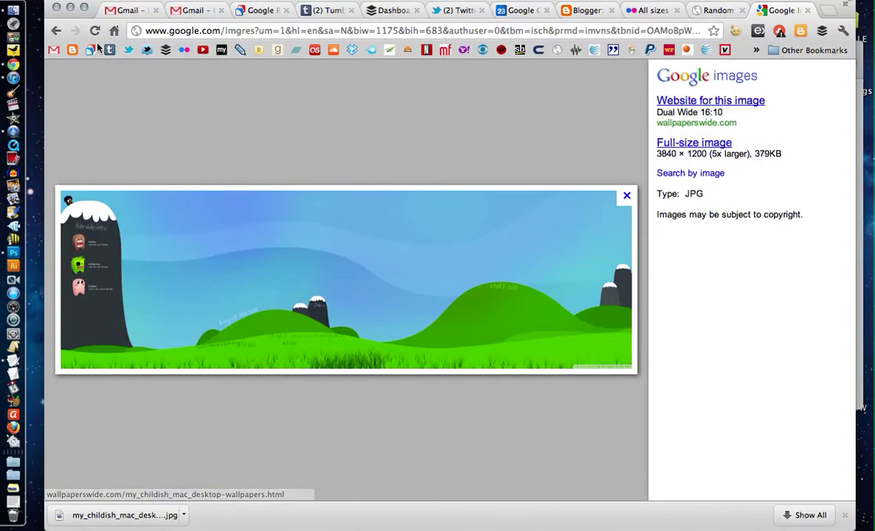
pyautogui.click(55, 32)
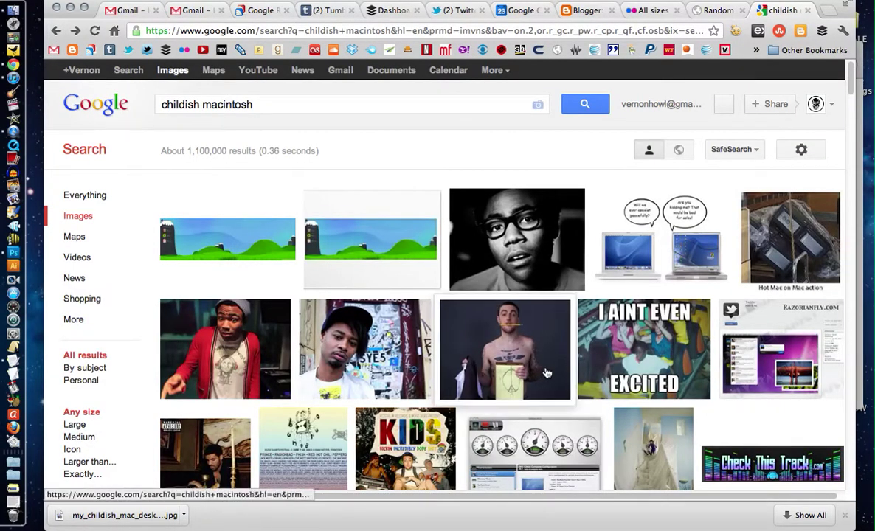
pyautogui.click(467, 295)
pyautogui.click(683, 154)
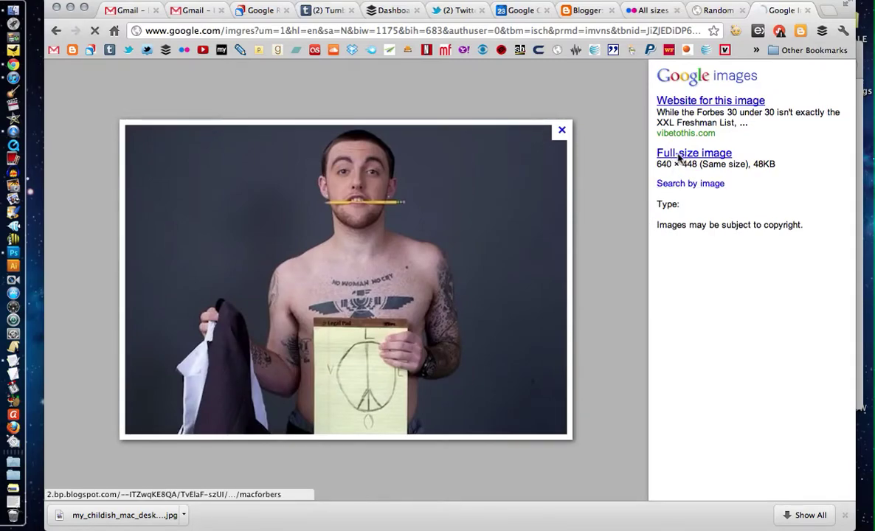
# - Place the macforbers picture along the cropped wallpaper's lower edge in Photoshop, scaled to 161.88% width and 189.73% height
pyautogui.moveTo(355, 196); pyautogui.dragTo(13, 240)
pyautogui.click(13, 252)
pyautogui.click(12, 12)
pyautogui.moveTo(37, 273); pyautogui.dragTo(272, 264)
pyautogui.moveTo(330, 235); pyautogui.dragTo(369, 291)
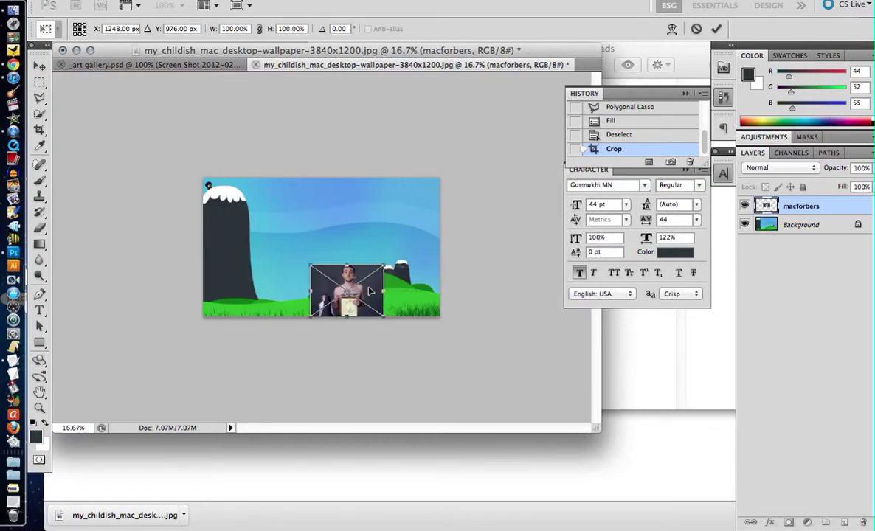
pyautogui.moveTo(309, 265); pyautogui.dragTo(263, 218)
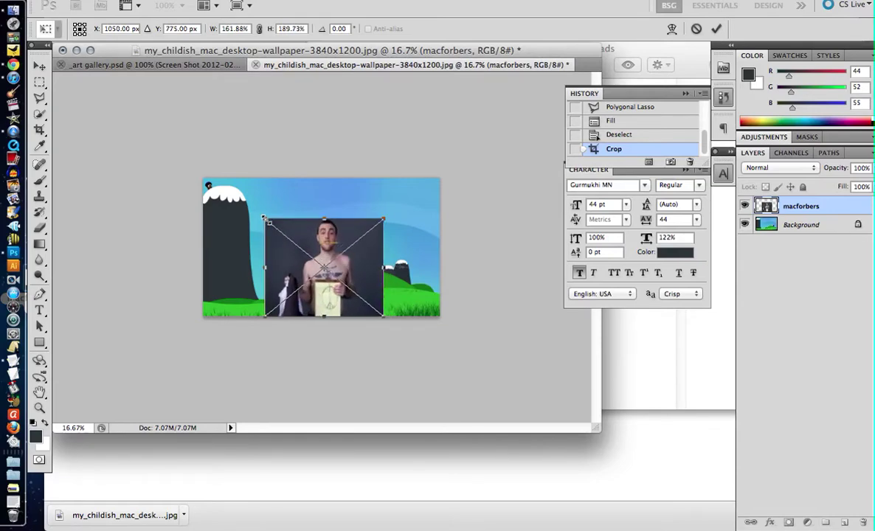
pyautogui.press('Return')
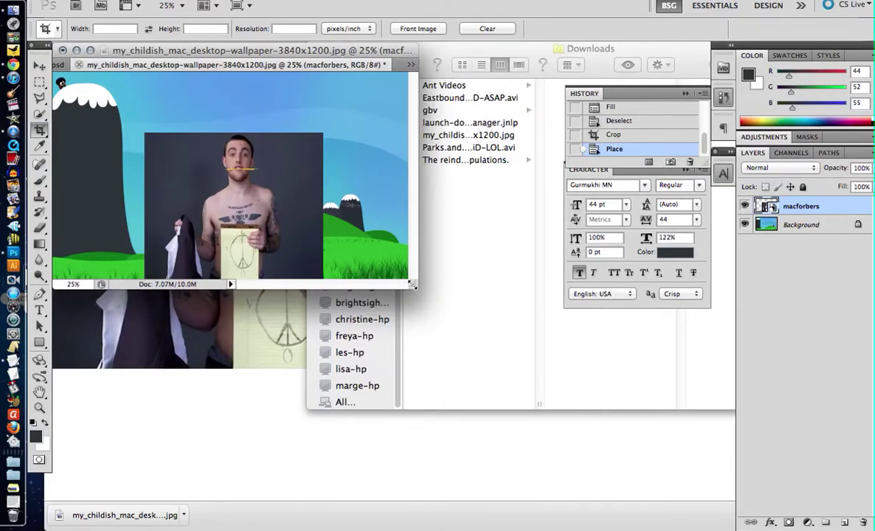
# - Choose the Eraser tool and rasterize the placed macforbers layer
pyautogui.moveTo(411, 284); pyautogui.dragTo(492, 427)
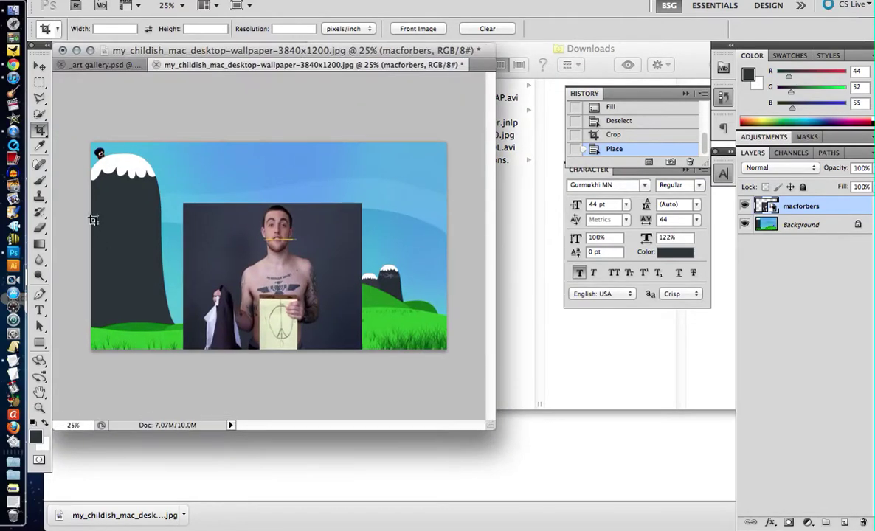
pyautogui.click(40, 227)
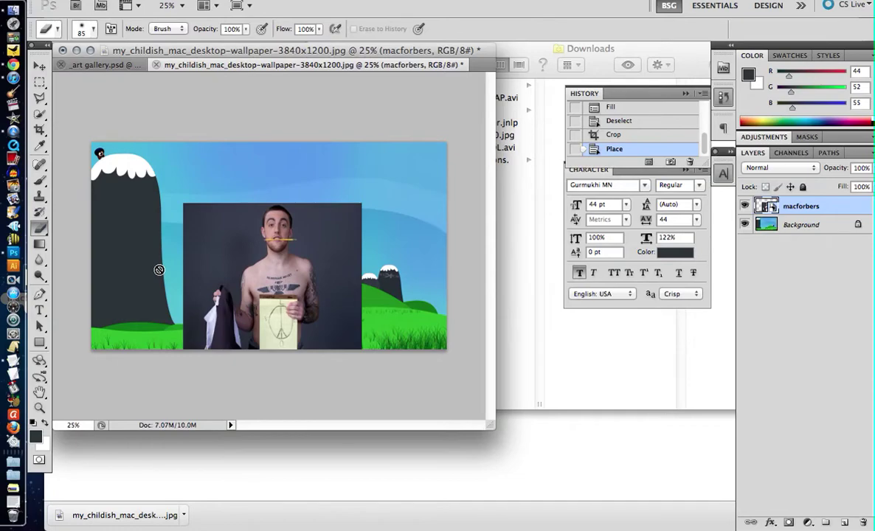
pyautogui.click(186, 348)
pyautogui.press('Return')
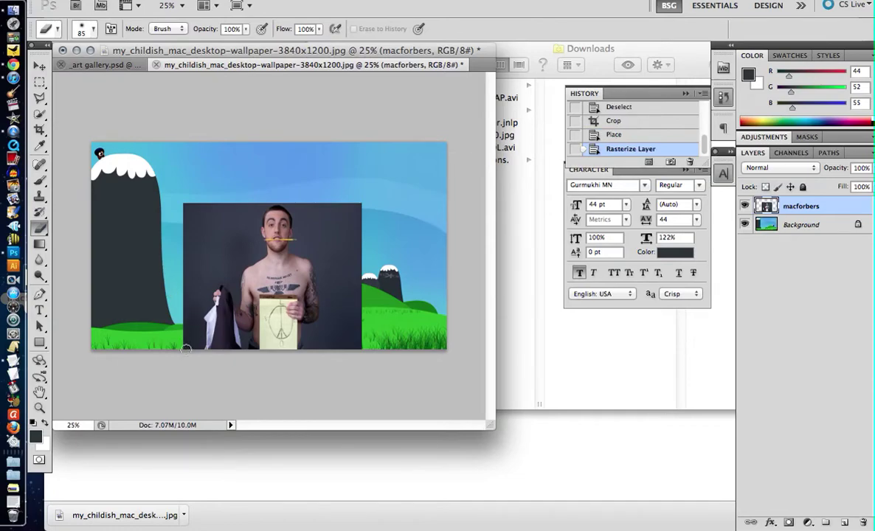
# - Set the Eraser brush to 432 px with 89% hardness
pyautogui.click(88, 31)
pyautogui.click(164, 94)
pyautogui.click(162, 65)
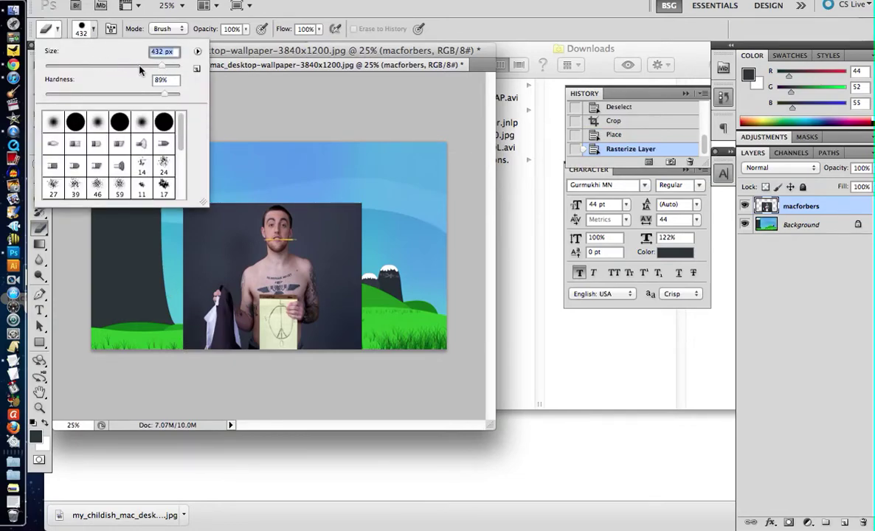
# - Erase the grey backdrop on the man's shirt-holding side, reducing the Eraser brush to 61 px for the edges along the shirt, arm and shoulder
pyautogui.moveTo(157, 305)
pyautogui.mouseDown()
pyautogui.moveTo(162, 309)
pyautogui.moveTo(211, 176)
pyautogui.moveTo(207, 166)
pyautogui.mouseUp()
pyautogui.click(94, 30)
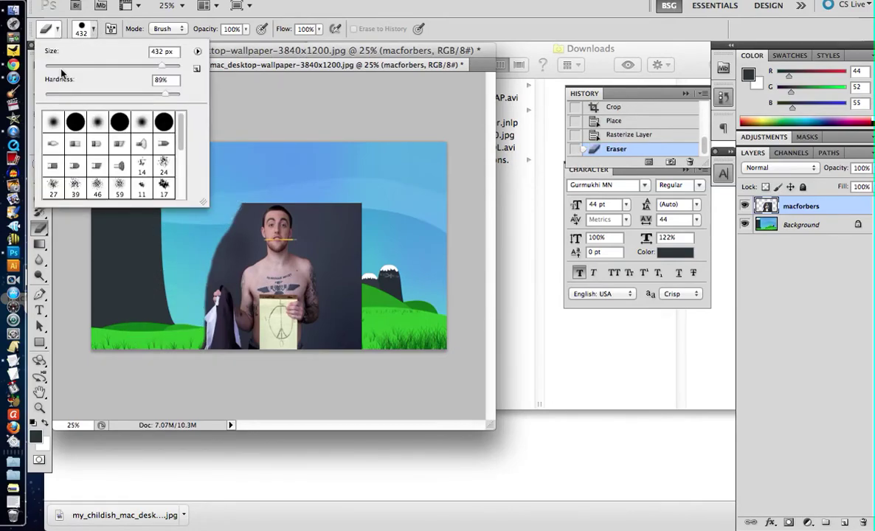
pyautogui.click(86, 65)
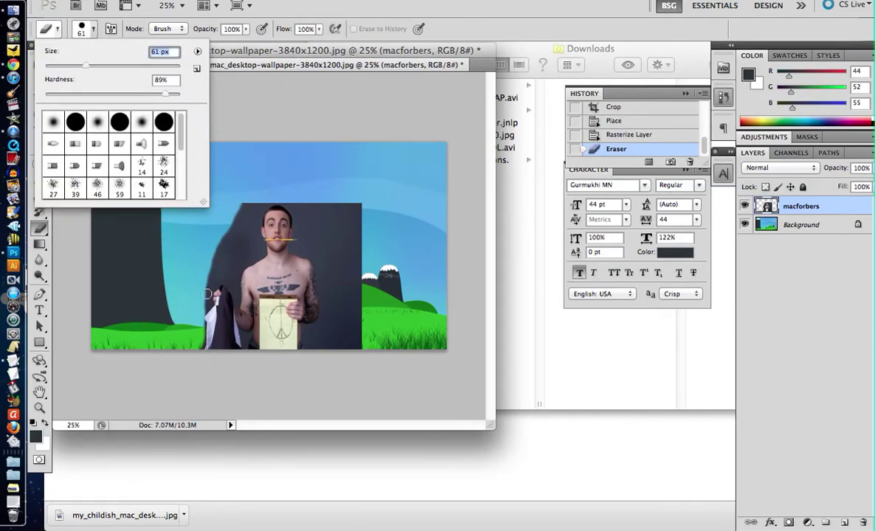
pyautogui.press('Return')
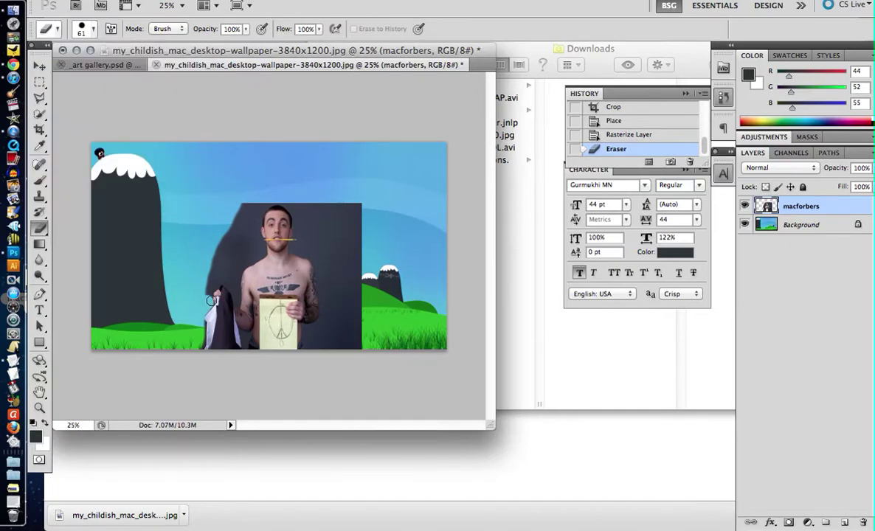
pyautogui.moveTo(202, 323)
pyautogui.mouseDown()
pyautogui.moveTo(198, 357)
pyautogui.moveTo(212, 284)
pyautogui.moveTo(227, 282)
pyautogui.moveTo(237, 303)
pyautogui.moveTo(237, 272)
pyautogui.moveTo(263, 250)
pyautogui.moveTo(247, 267)
pyautogui.moveTo(222, 270)
pyautogui.mouseUp()
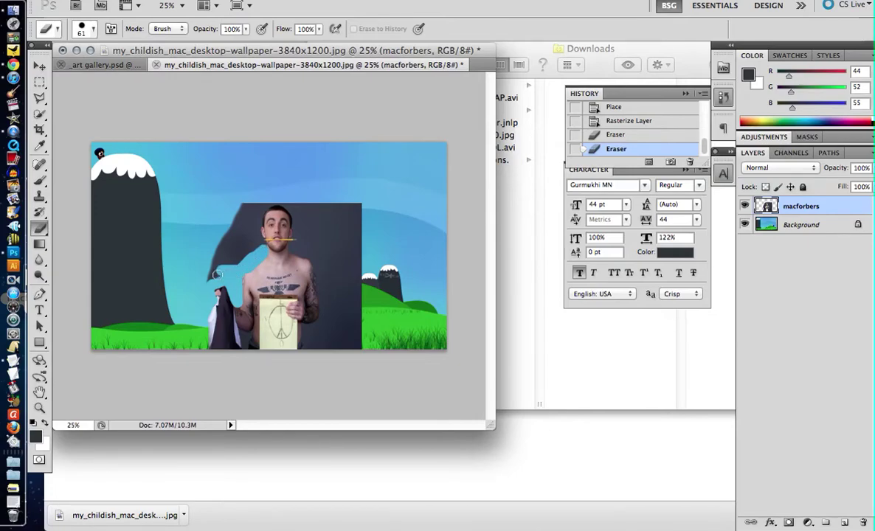
pyautogui.moveTo(195, 296); pyautogui.dragTo(199, 298)
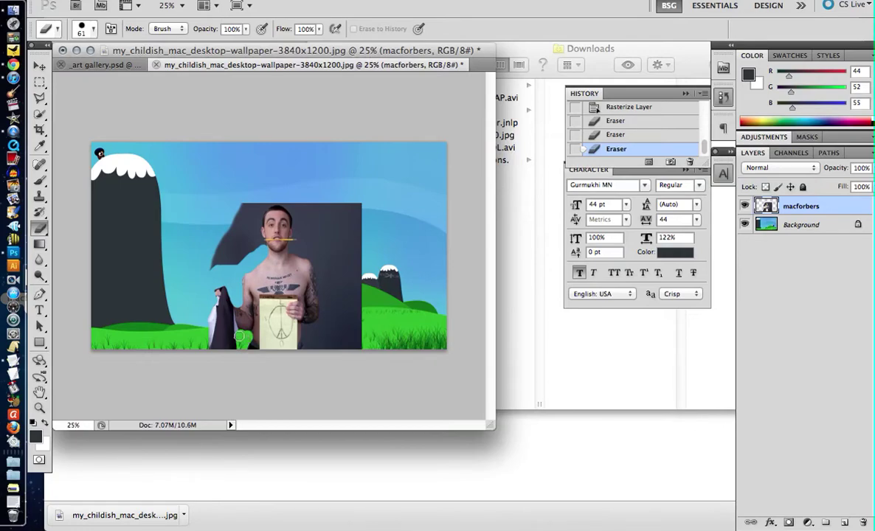
# - Erase the backdrop in the gap between the hanging shirt and the legal pad
pyautogui.moveTo(246, 347); pyautogui.dragTo(245, 351)
pyautogui.press('super+z')
pyautogui.click(251, 354)
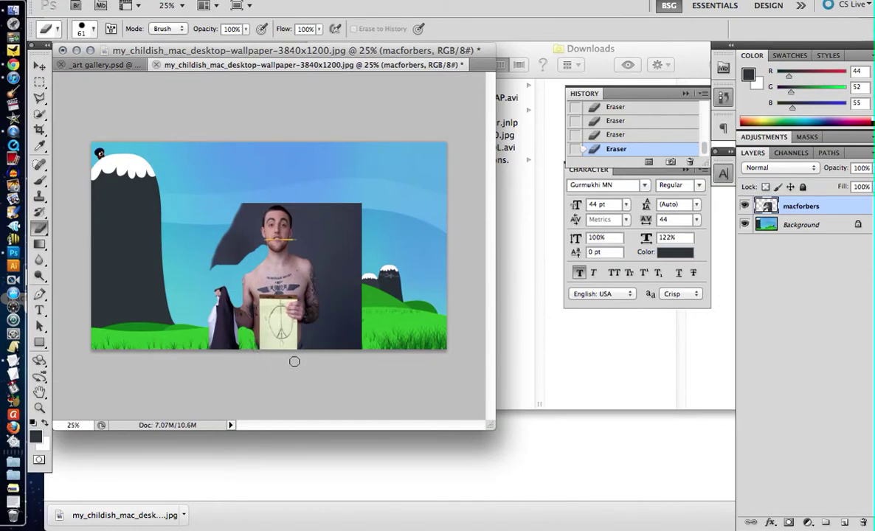
# - Erase a strip of backdrop around the man's pad-holding arm, shoulder, neck and head, trimming off the top of his hair
pyautogui.moveTo(307, 351)
pyautogui.mouseDown()
pyautogui.moveTo(318, 330)
pyautogui.moveTo(325, 315)
pyautogui.moveTo(307, 255)
pyautogui.mouseUp()
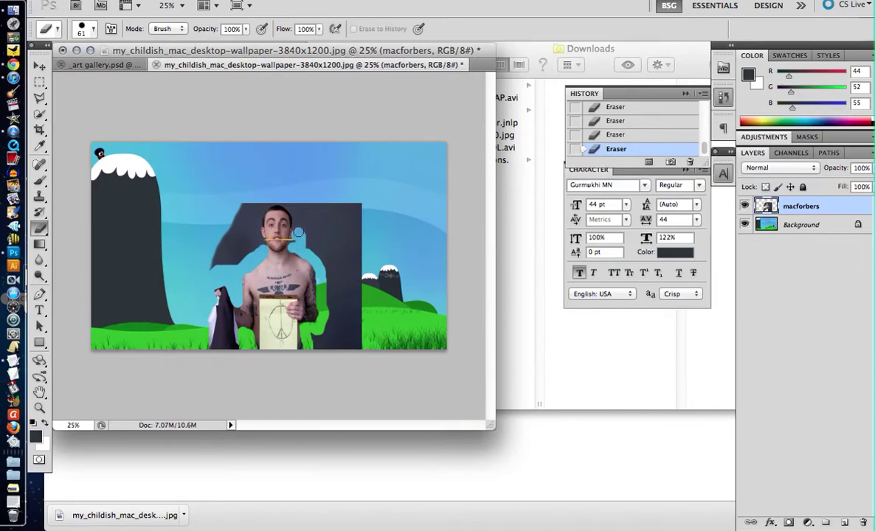
pyautogui.moveTo(299, 227); pyautogui.dragTo(294, 203)
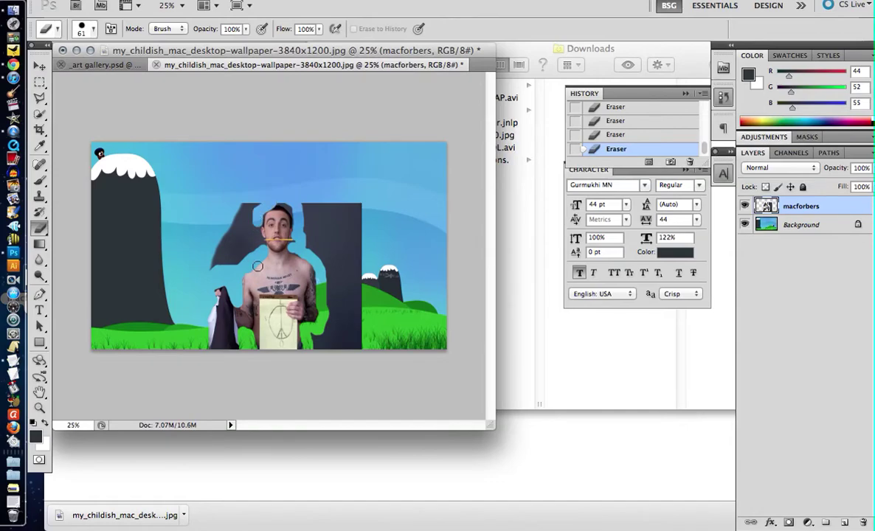
pyautogui.moveTo(261, 248)
pyautogui.mouseDown()
pyautogui.moveTo(233, 186)
pyautogui.moveTo(224, 191)
pyautogui.moveTo(211, 259)
pyautogui.mouseUp()
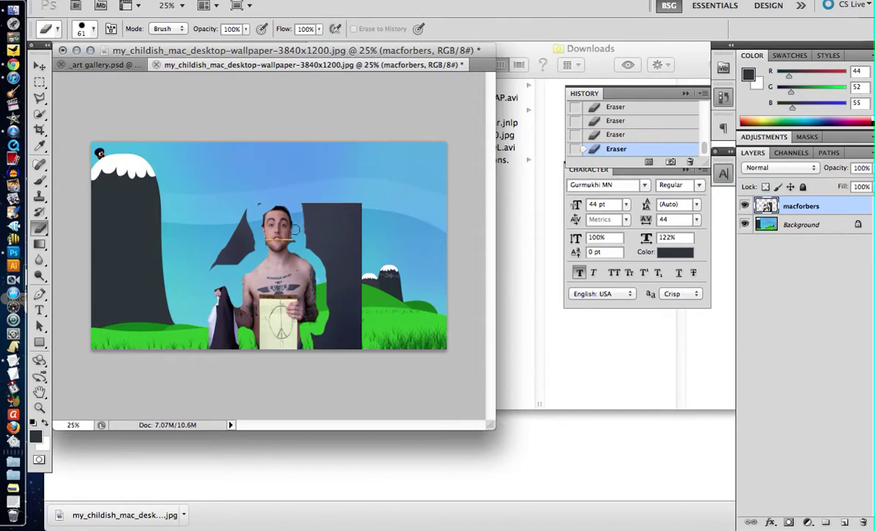
pyautogui.moveTo(268, 207); pyautogui.dragTo(258, 227)
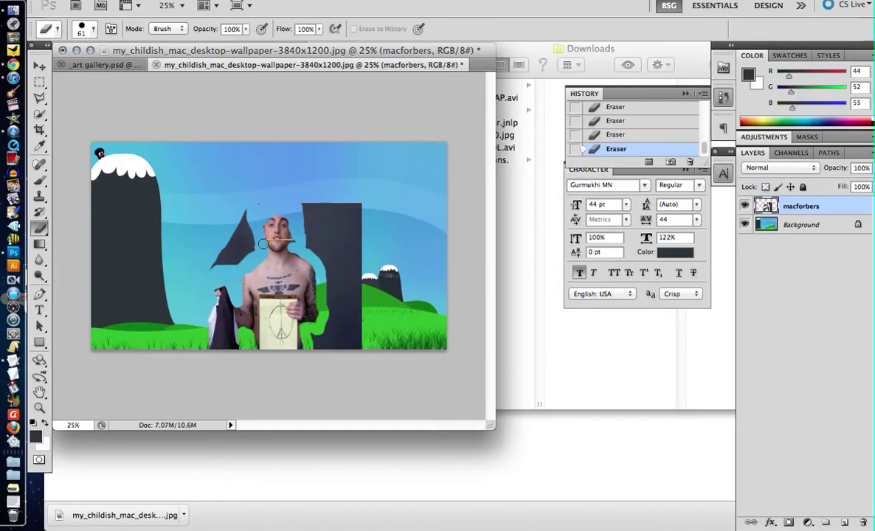
pyautogui.moveTo(257, 245); pyautogui.dragTo(251, 224)
# - Outline the remaining backdrop pieces around the man with the Polygonal Lasso and cut them from the macforbers layer
pyautogui.click(40, 97)
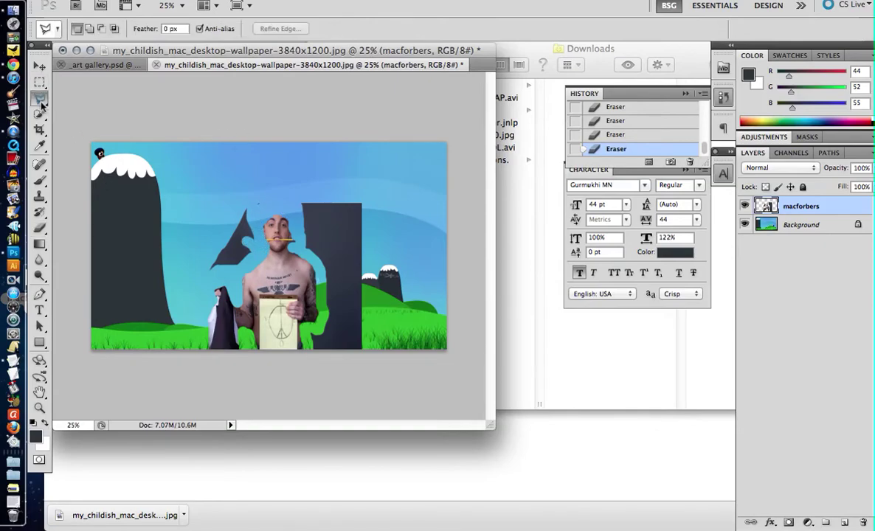
pyautogui.click(200, 290)
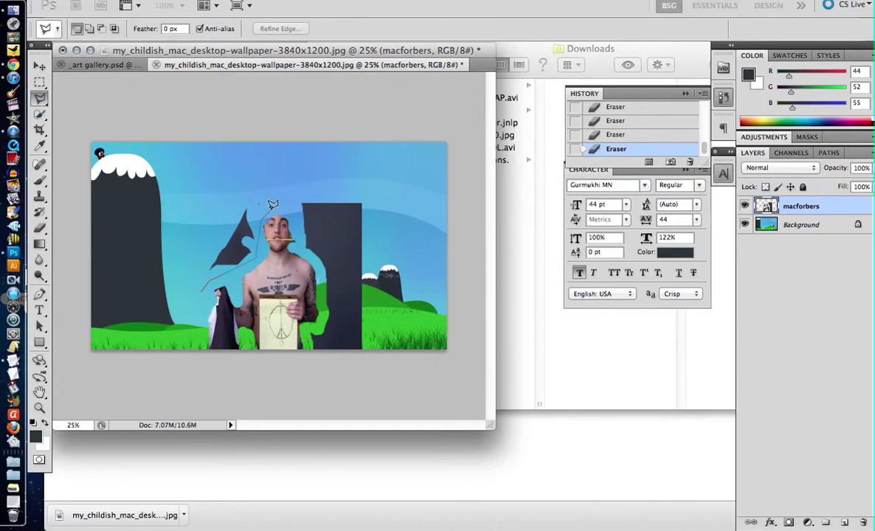
pyautogui.click(289, 210)
pyautogui.click(305, 350)
pyautogui.click(306, 390)
pyautogui.click(435, 390)
pyautogui.click(405, 153)
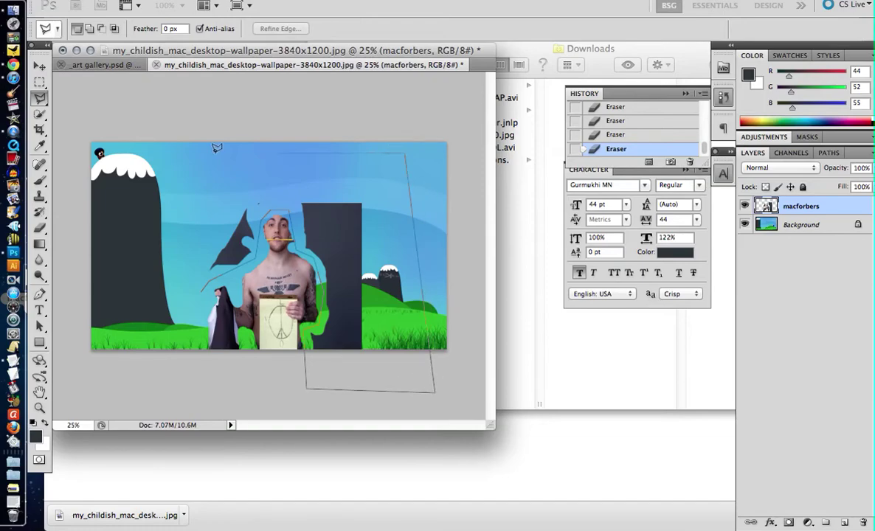
pyautogui.doubleClick(177, 153)
pyautogui.press('super+x')
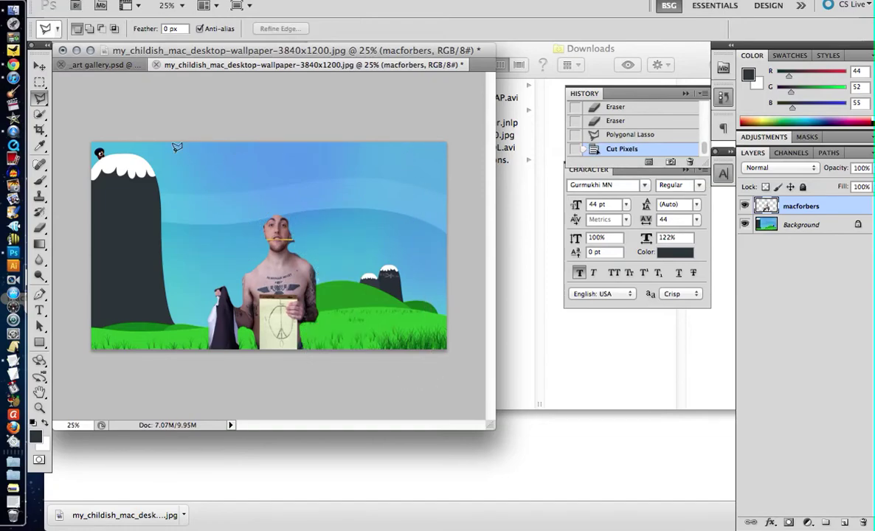
# - Add an Outer Glow to the macforbers layer with 54% opacity, 68% noise, 46% spread and 155 px size
pyautogui.click(771, 521)
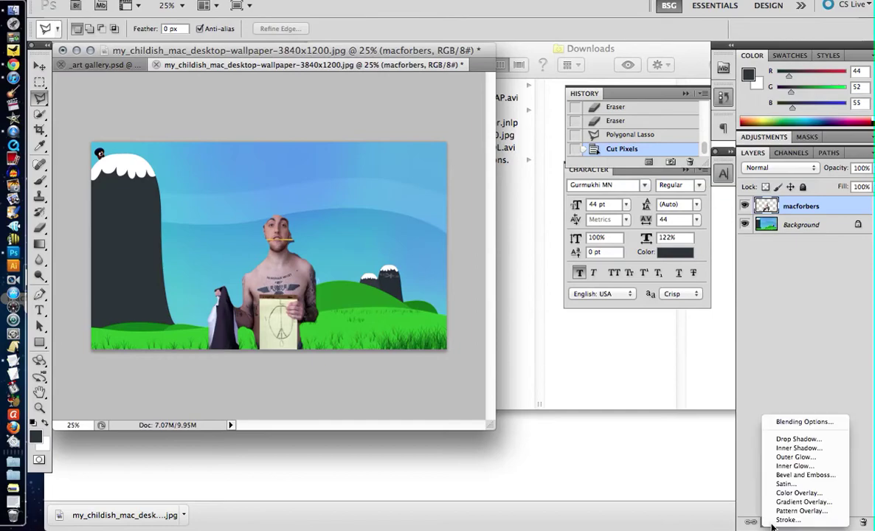
pyautogui.click(789, 456)
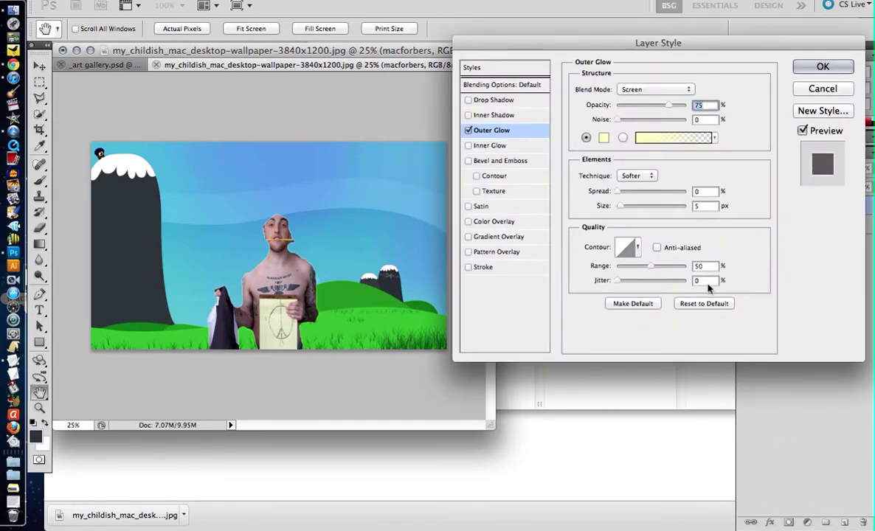
pyautogui.click(627, 120)
pyautogui.click(654, 191)
pyautogui.click(640, 206)
pyautogui.moveTo(642, 212); pyautogui.dragTo(647, 193)
pyautogui.moveTo(599, 118); pyautogui.dragTo(669, 124)
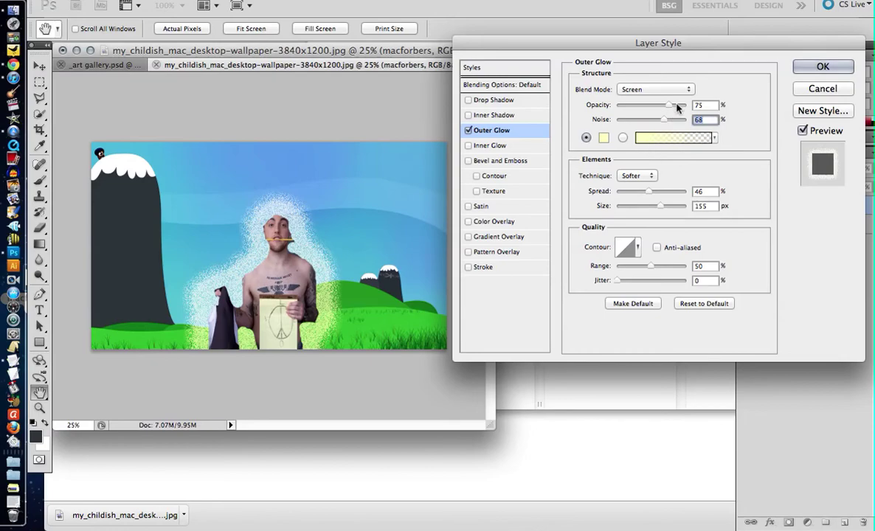
pyautogui.moveTo(627, 104); pyautogui.dragTo(654, 111)
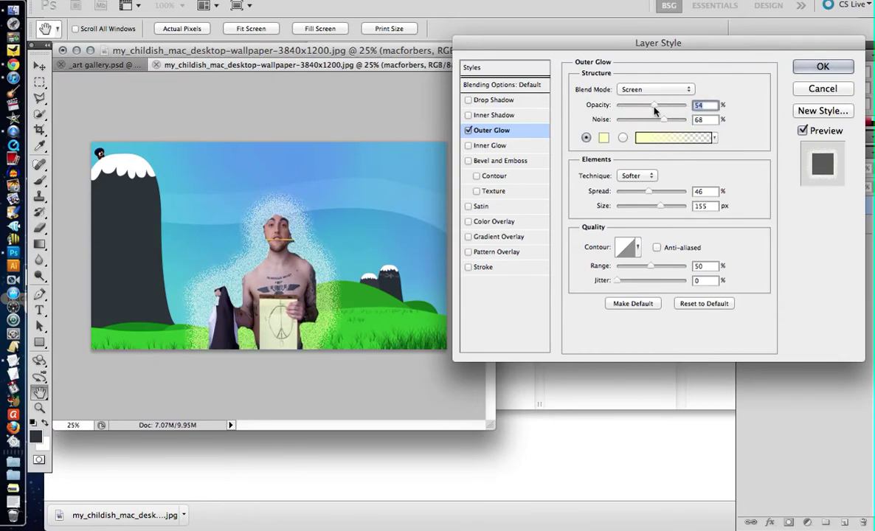
pyautogui.press('Return')
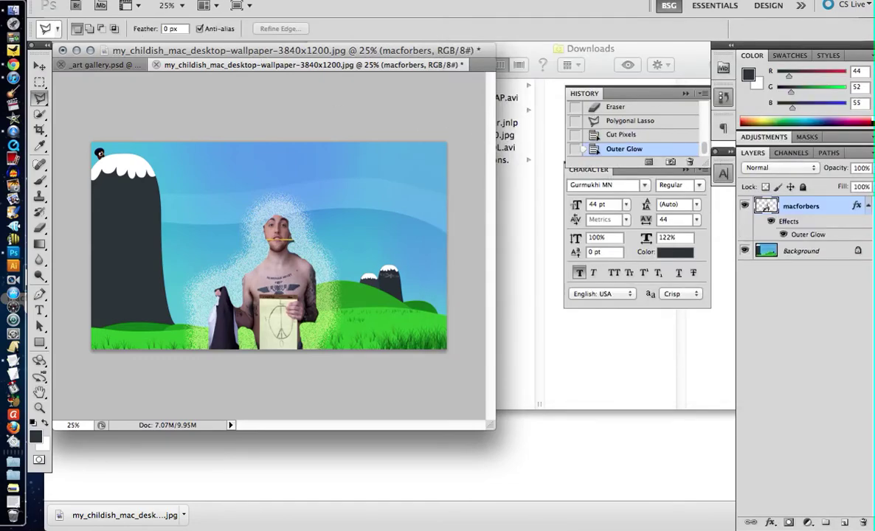
# - Flatten the image and save it as a JPEG at Maximum quality 12 with the Baseline ("Standard") format
pyautogui.click(174, 0)
pyautogui.moveTo(217, 1)
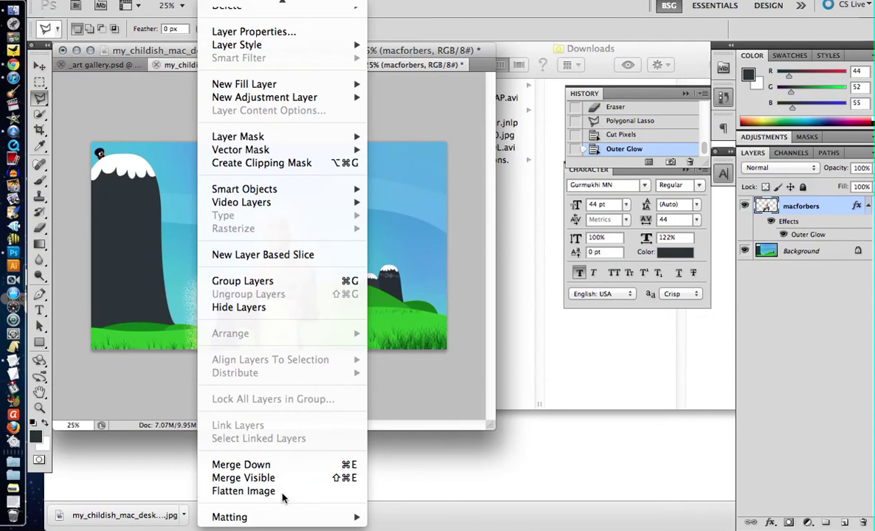
pyautogui.click(281, 498)
pyautogui.press('super+s')
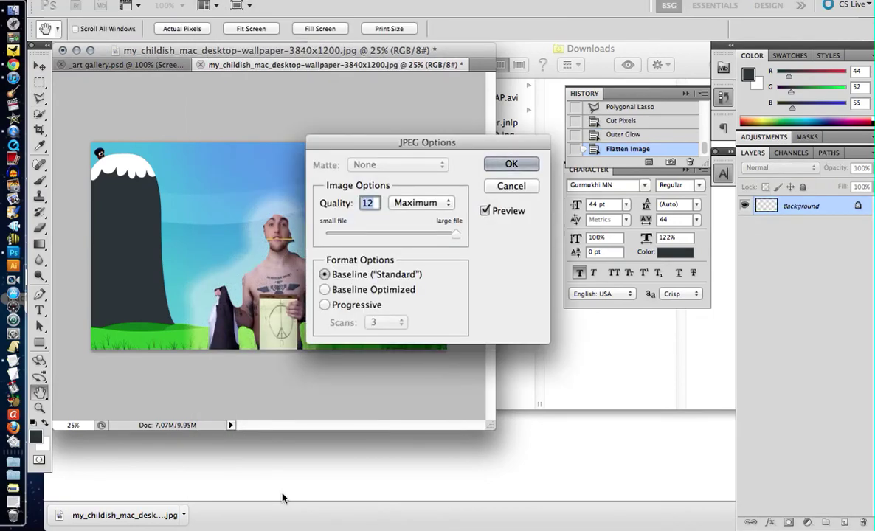
pyautogui.press('Return')
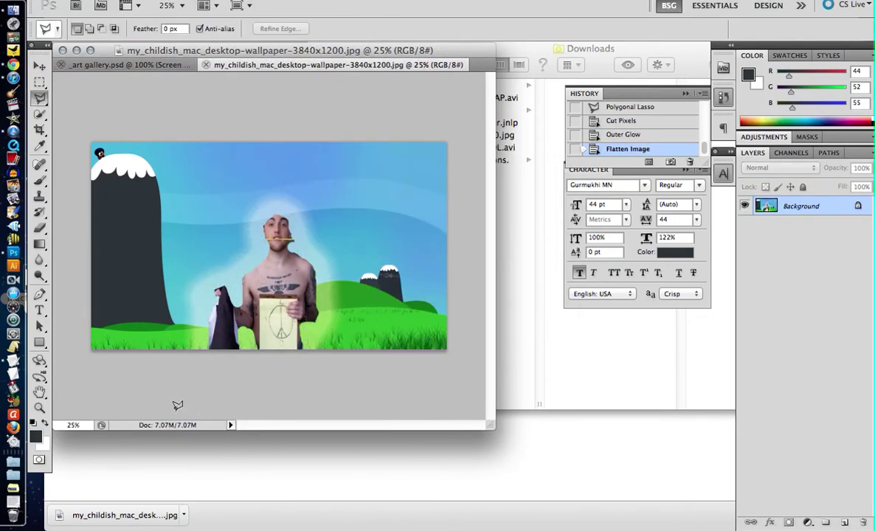